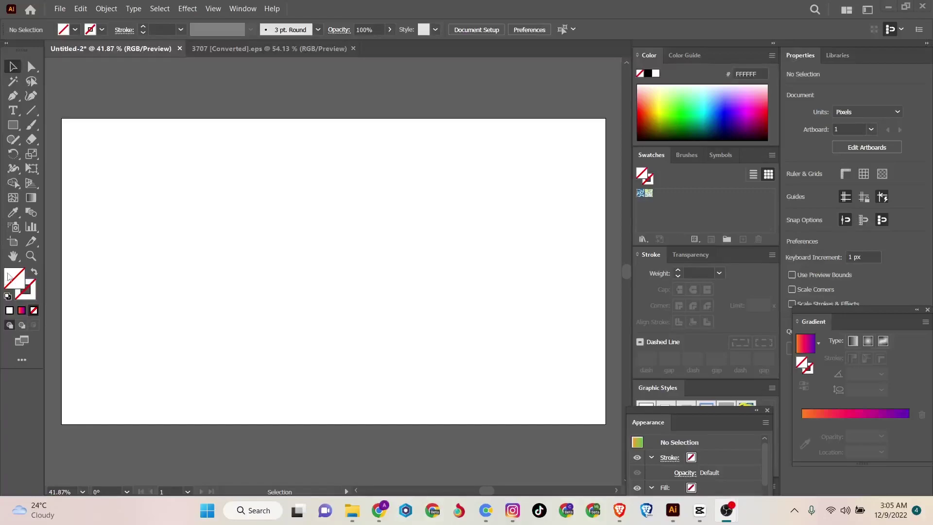
- Draw a tall rectangle on the left side of the artboard
{"action": "left_click", "coordinate": [36, 264]}
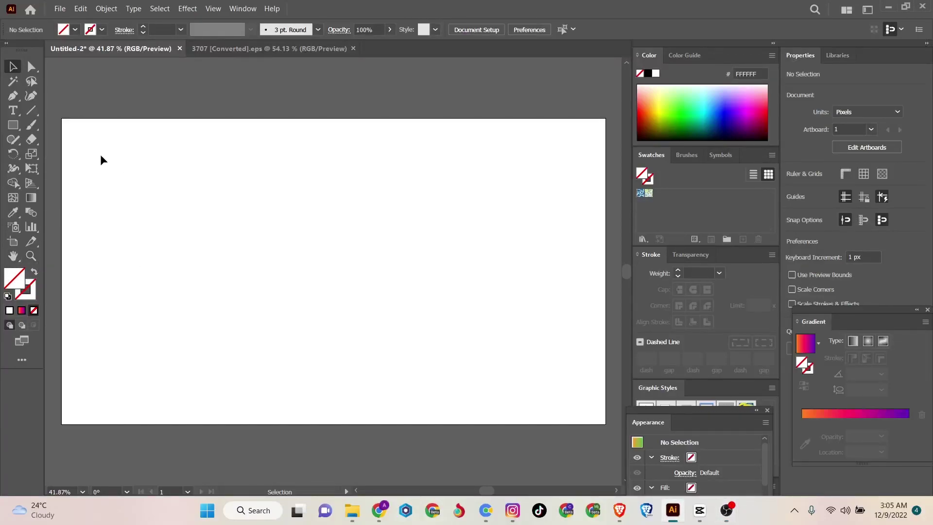
{"action": "key", "text": "m"}
{"action": "mouse_move", "coordinate": [193, 170]}
{"action": "left_mouse_down"}
{"action": "mouse_move", "coordinate": [241, 327]}
{"action": "mouse_move", "coordinate": [237, 343]}
{"action": "left_mouse_up"}
- Give the rectangle a black 1 pt outline and place an identical copy to its right
{"action": "key", "text": "v"}
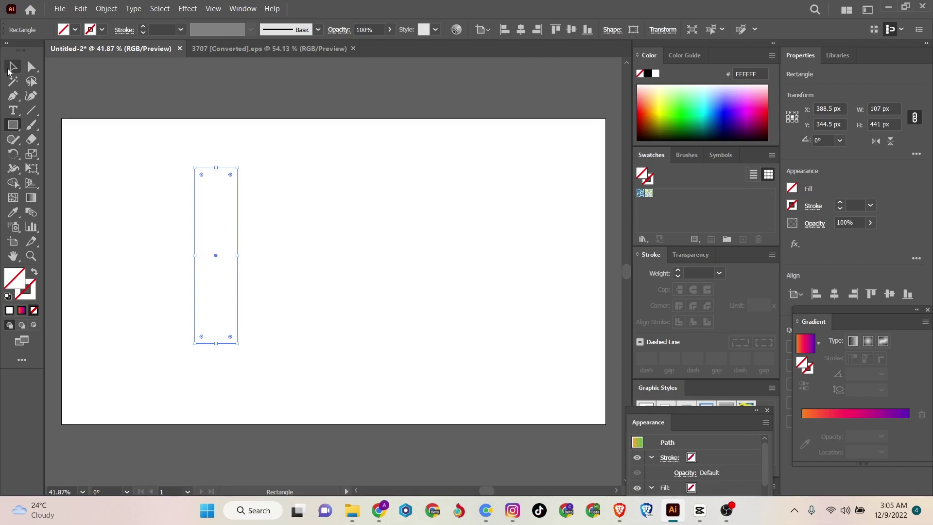
{"action": "left_click", "coordinate": [152, 205]}
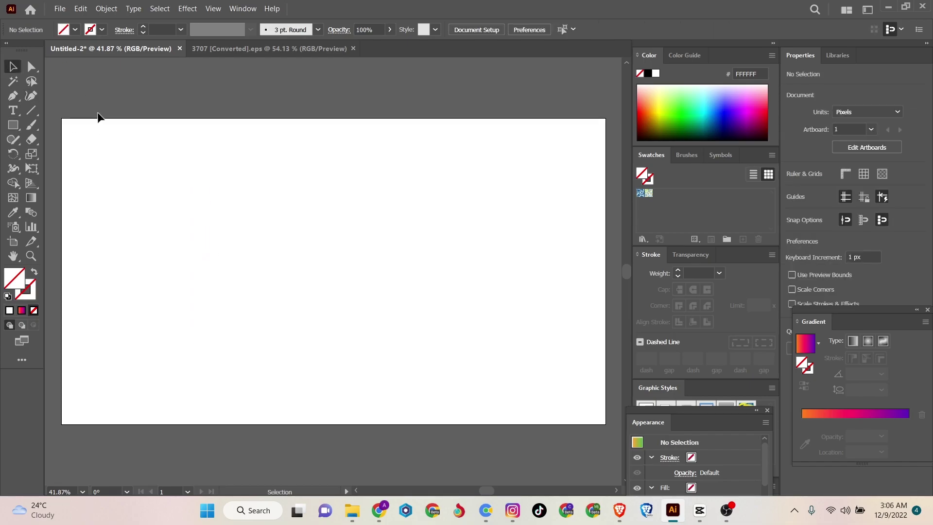
{"action": "left_click_drag", "start_coordinate": [139, 203], "coordinate": [399, 285]}
{"action": "left_click", "coordinate": [76, 30]}
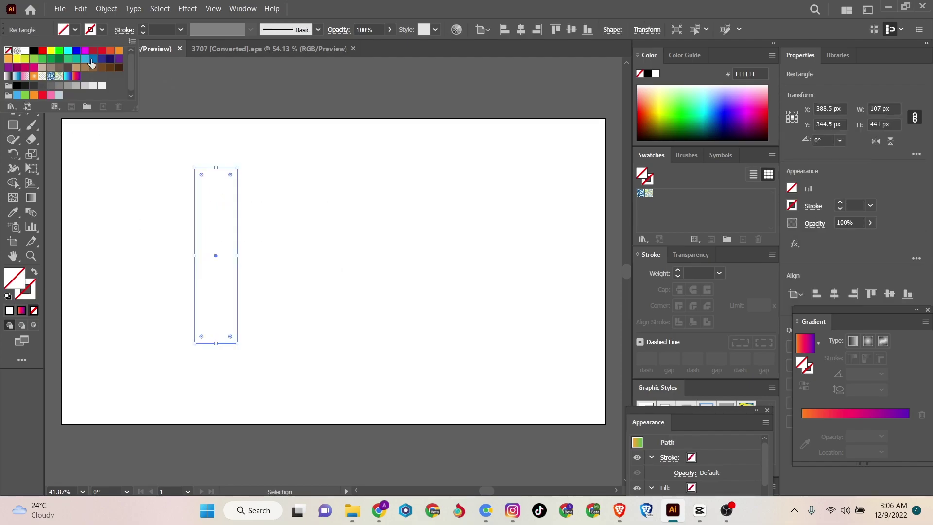
{"action": "left_click", "coordinate": [34, 50]}
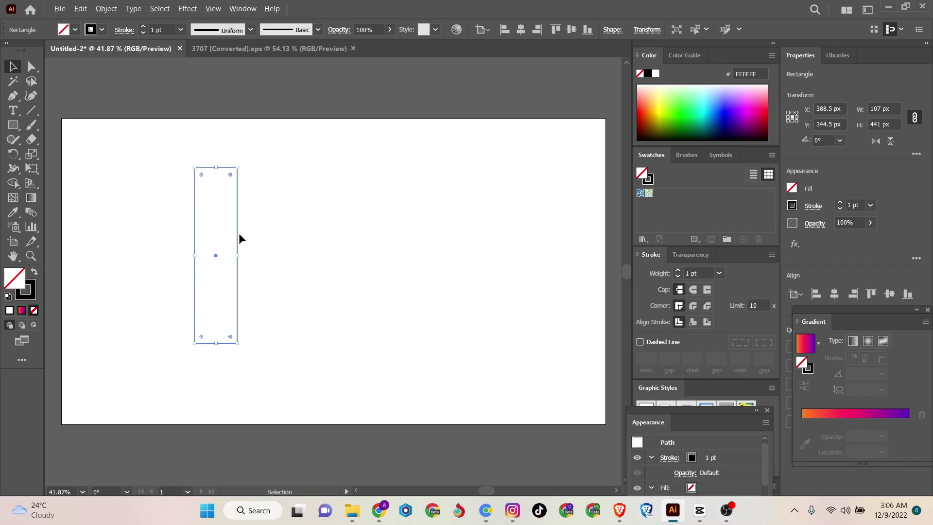
{"action": "left_click_drag", "start_coordinate": [238, 237], "coordinate": [348, 239]}
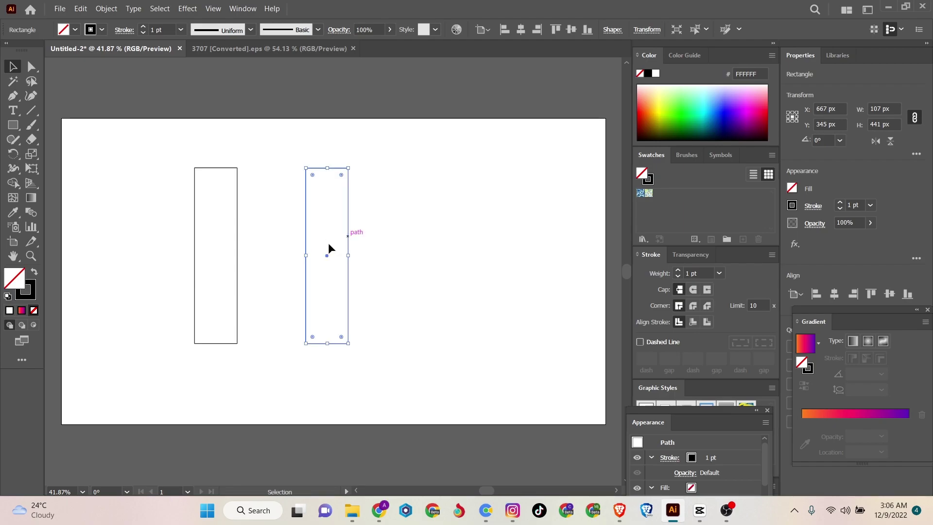
- Duplicate the right rectangle and rotate the copy 270° into a horizontal bar
{"action": "left_click", "coordinate": [147, 229]}
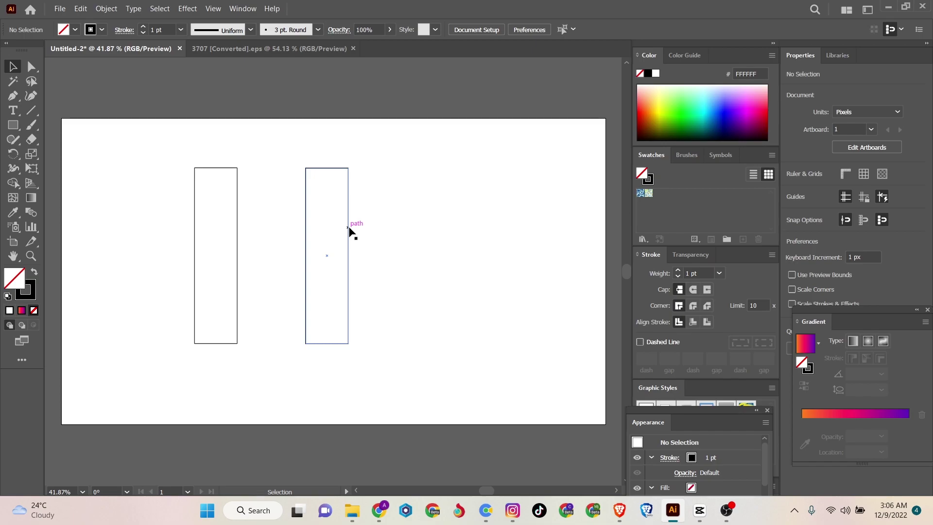
{"action": "left_click_drag", "start_coordinate": [349, 227], "coordinate": [355, 227]}
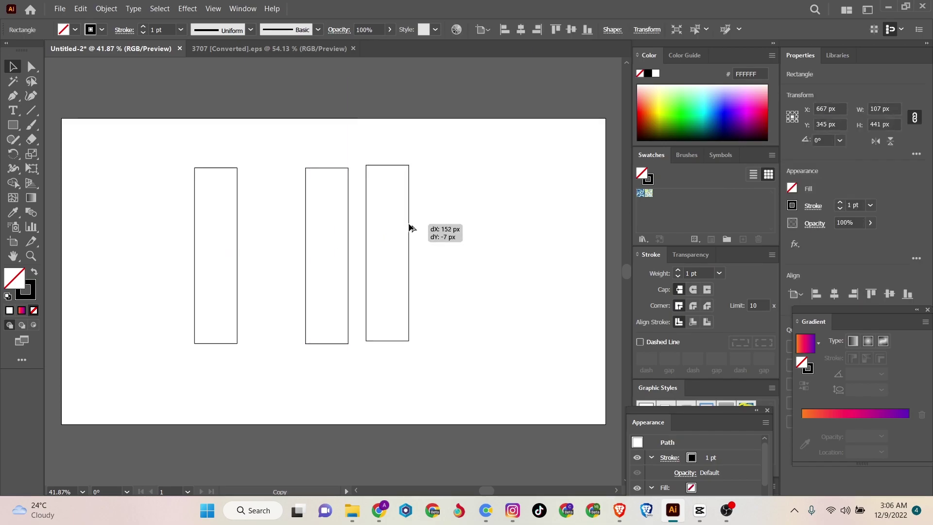
{"action": "left_click_drag", "start_coordinate": [355, 230], "coordinate": [413, 228]}
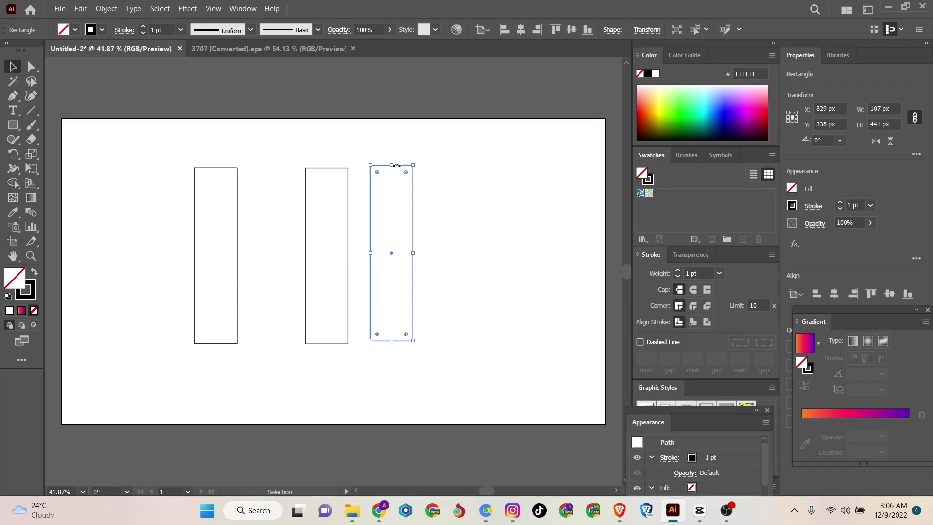
{"action": "mouse_move", "coordinate": [415, 163]}
{"action": "left_mouse_down"}
{"action": "mouse_move", "coordinate": [448, 179]}
{"action": "mouse_move", "coordinate": [491, 252]}
{"action": "left_mouse_up"}
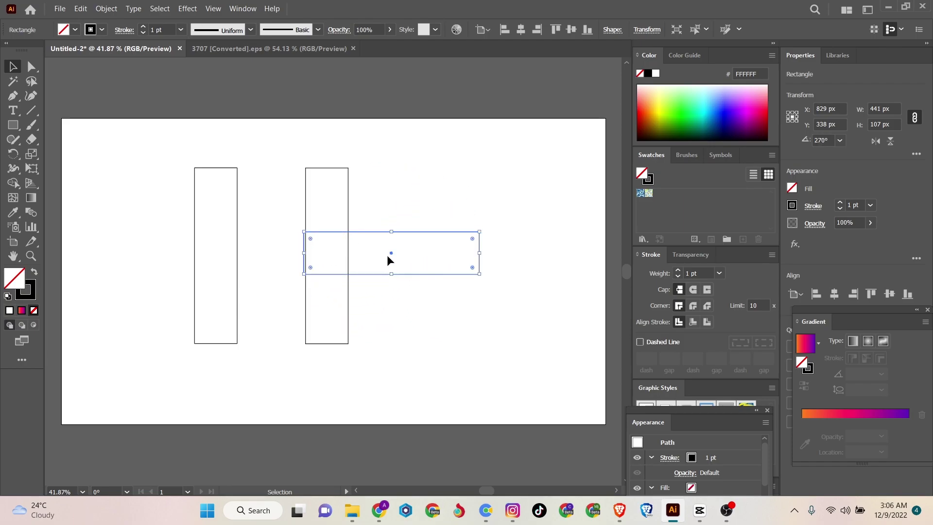
- Stretch the horizontal bar to 412 px across both uprights and round its ends to 53.5 px radius
{"action": "left_click", "coordinate": [383, 259]}
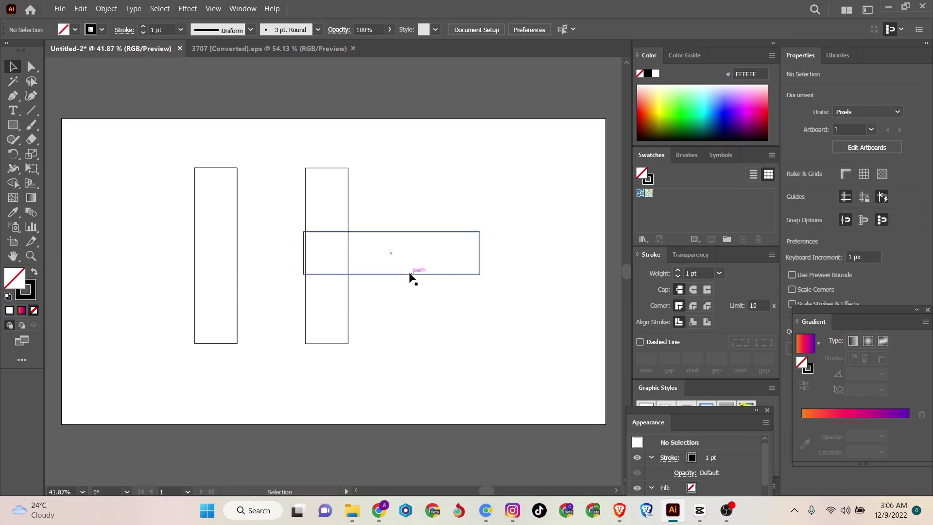
{"action": "left_click_drag", "start_coordinate": [408, 272], "coordinate": [316, 270]}
{"action": "left_click", "coordinate": [430, 279]}
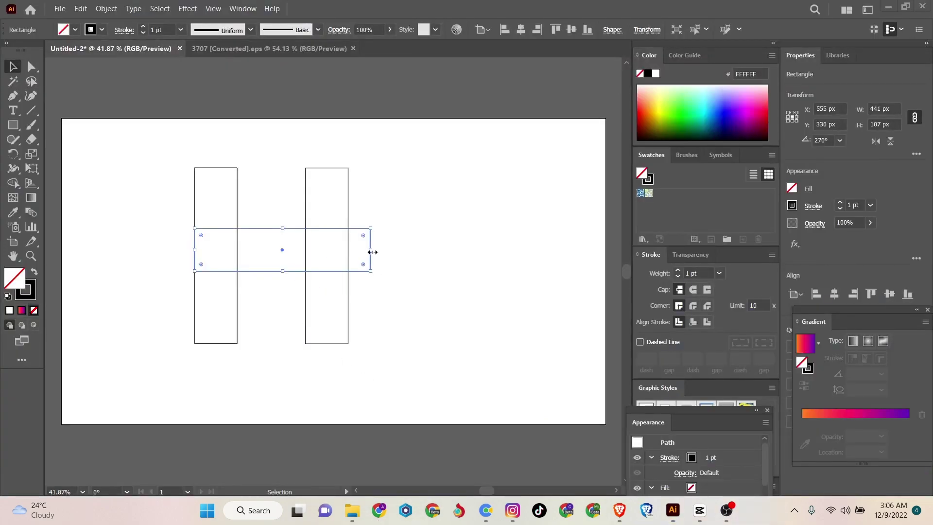
{"action": "left_click_drag", "start_coordinate": [371, 249], "coordinate": [349, 255]}
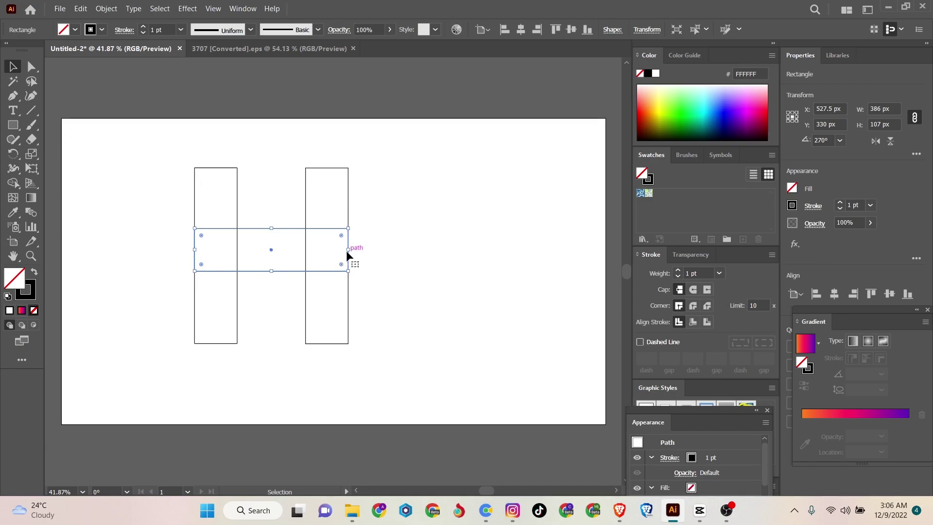
{"action": "left_click_drag", "start_coordinate": [348, 250], "coordinate": [355, 251]}
{"action": "left_click_drag", "start_coordinate": [196, 251], "coordinate": [189, 251]}
{"action": "left_click_drag", "start_coordinate": [197, 235], "coordinate": [225, 256]}
{"action": "left_click", "coordinate": [216, 203]}
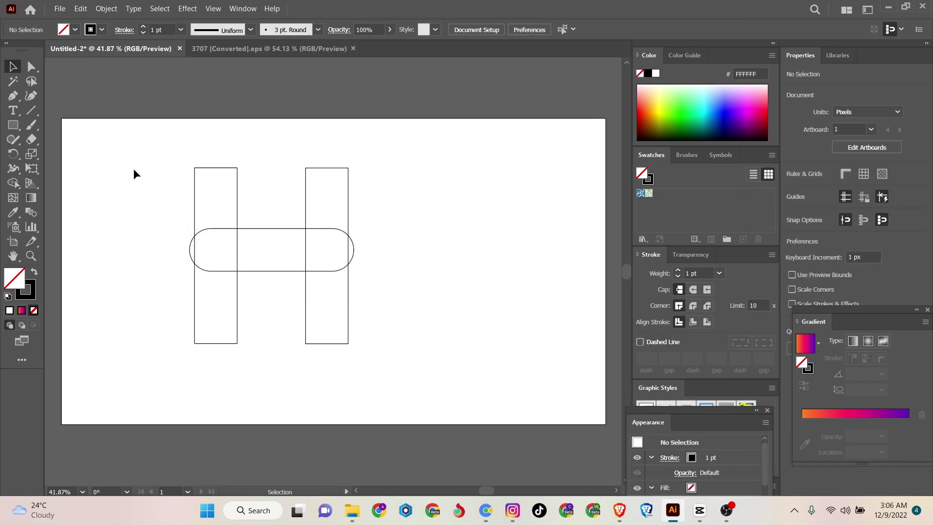
- Round the left and right uprights into pill shapes with a 53.5 px corner radius
{"action": "left_click_drag", "start_coordinate": [133, 168], "coordinate": [383, 349]}
{"action": "left_click", "coordinate": [117, 289]}
{"action": "left_click", "coordinate": [194, 197]}
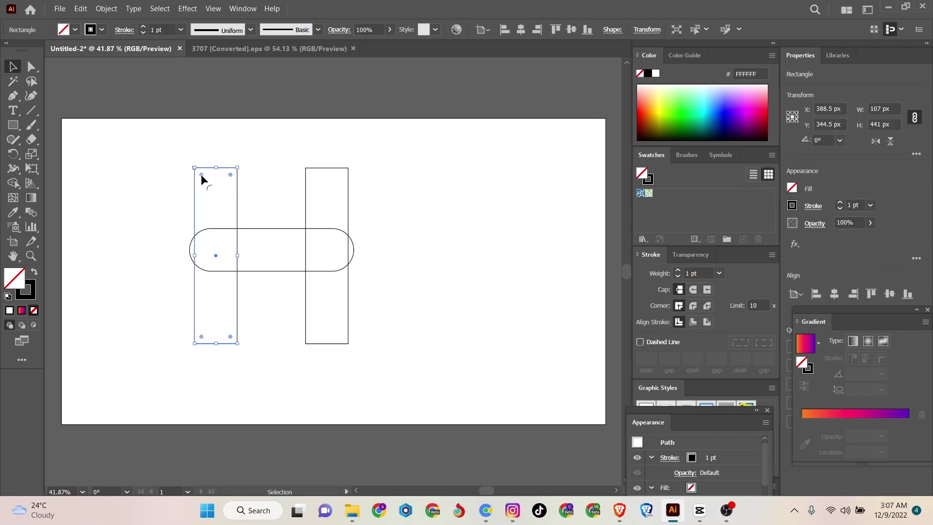
{"action": "left_click_drag", "start_coordinate": [201, 175], "coordinate": [231, 216]}
{"action": "left_click", "coordinate": [292, 182]}
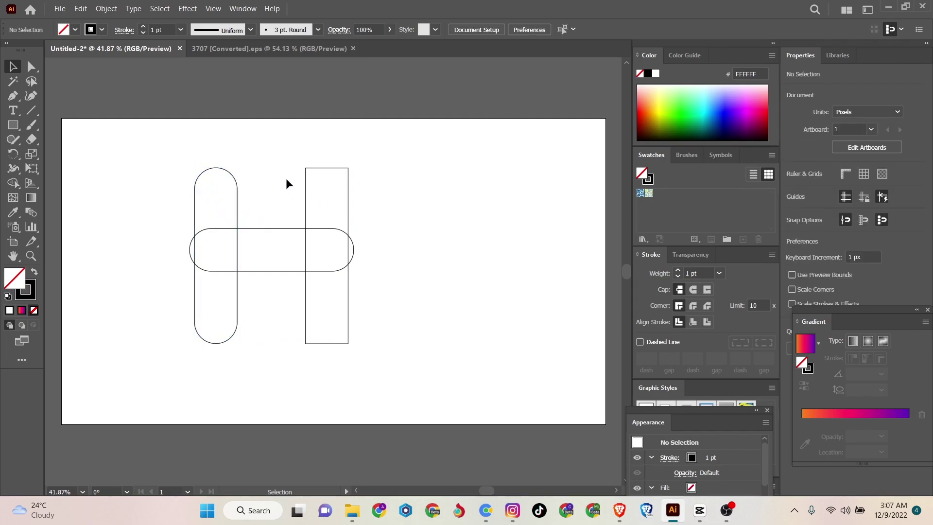
{"action": "left_click_drag", "start_coordinate": [313, 174], "coordinate": [334, 223]}
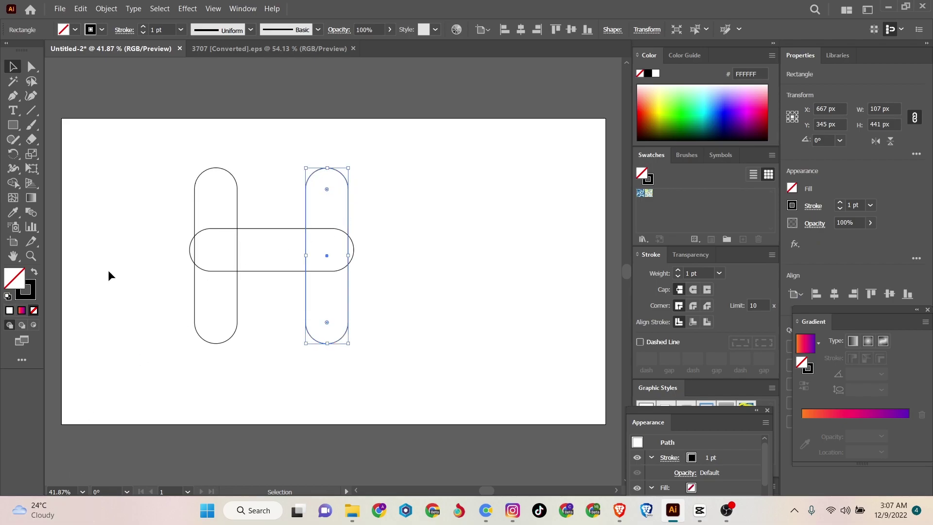
{"action": "left_click", "coordinate": [133, 197]}
{"action": "left_click", "coordinate": [13, 183]}
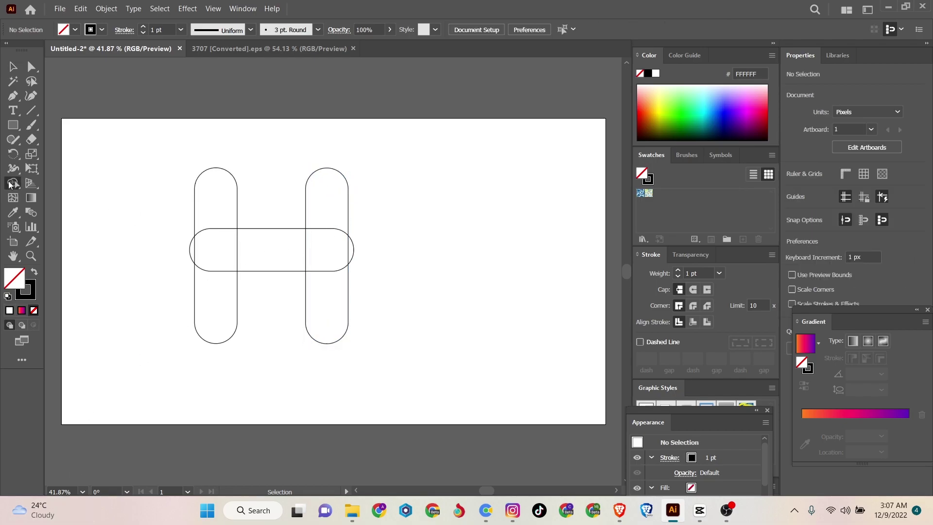
{"action": "left_click", "coordinate": [13, 67]}
- Use Shape Builder to merge the top-left leg, crossbar and bottom-right leg into one shape
{"action": "left_click_drag", "start_coordinate": [111, 154], "coordinate": [382, 357]}
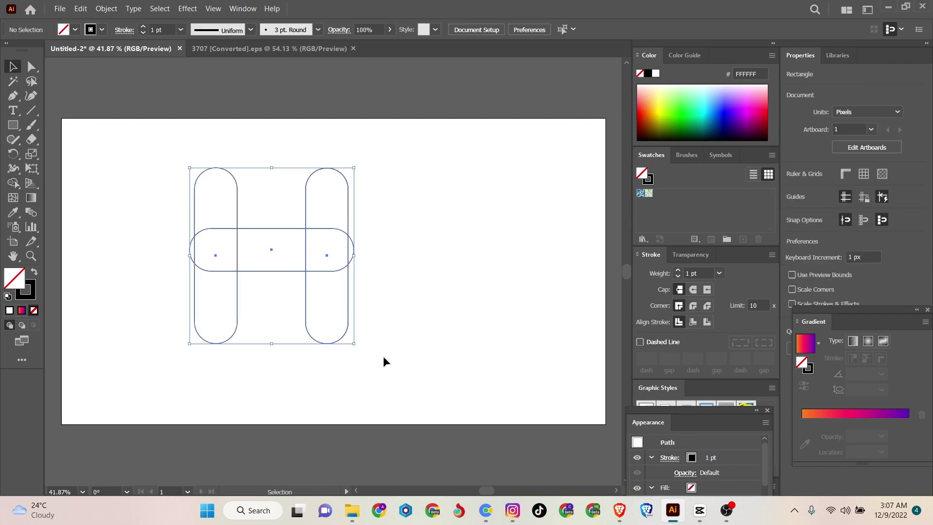
{"action": "left_click", "coordinate": [13, 183]}
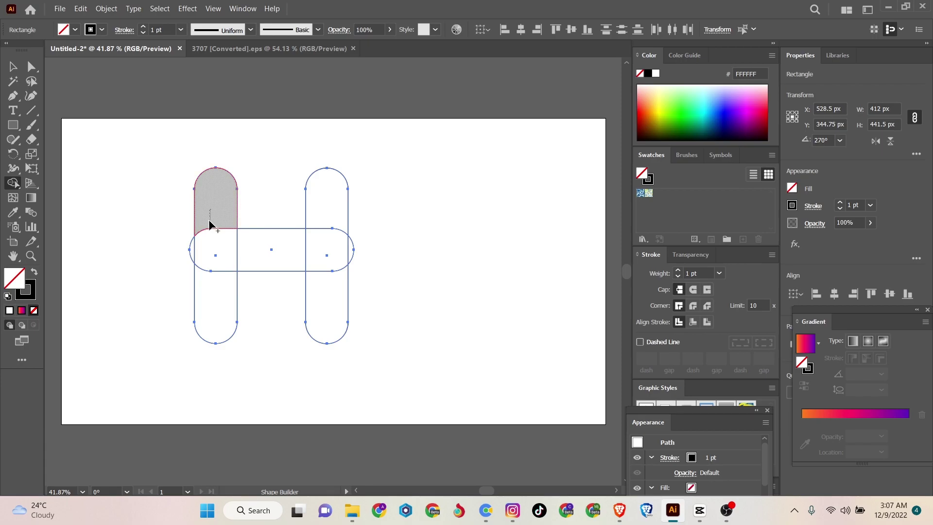
{"action": "mouse_move", "coordinate": [210, 215]}
{"action": "left_mouse_down"}
{"action": "mouse_move", "coordinate": [230, 253]}
{"action": "mouse_move", "coordinate": [333, 279]}
{"action": "mouse_move", "coordinate": [336, 295]}
{"action": "left_mouse_up"}
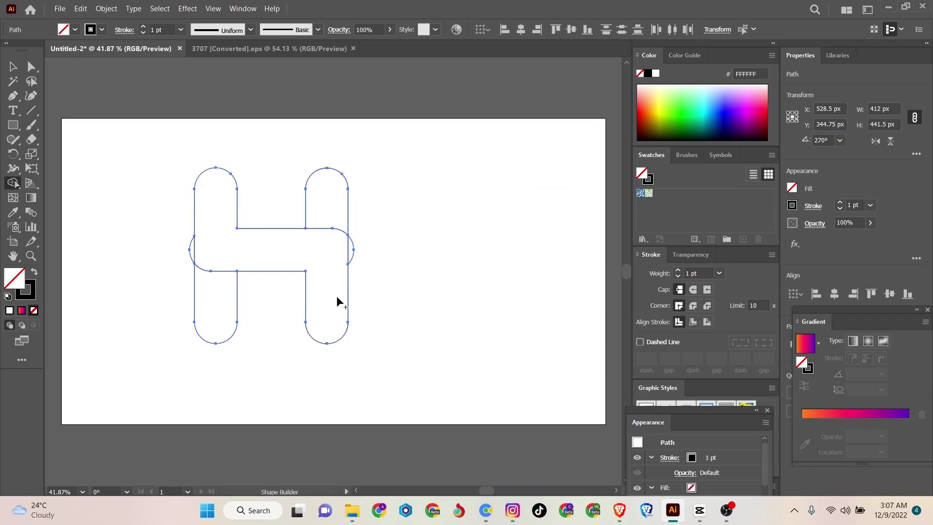
{"action": "left_click", "coordinate": [77, 30]}
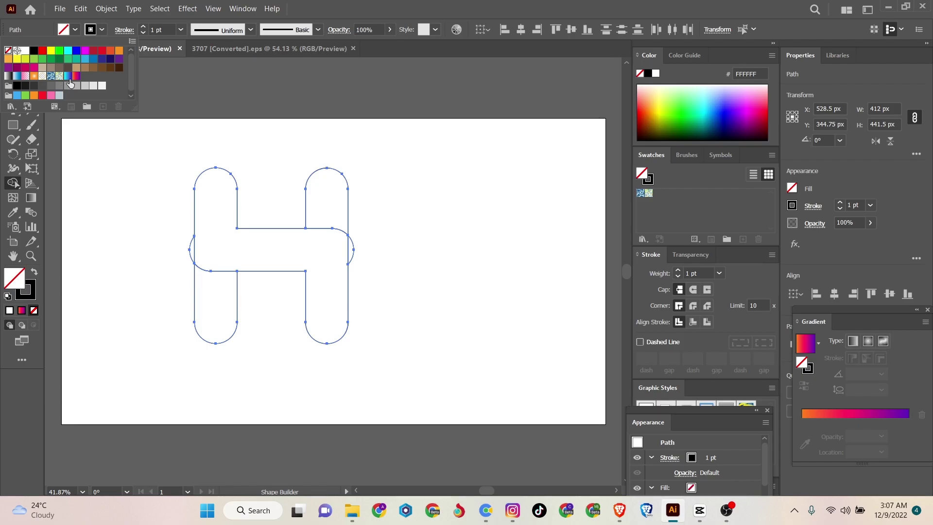
- Fill the merged H section with the cyan-to-purple gradient
{"action": "left_click", "coordinate": [68, 77]}
{"action": "left_click", "coordinate": [214, 234]}
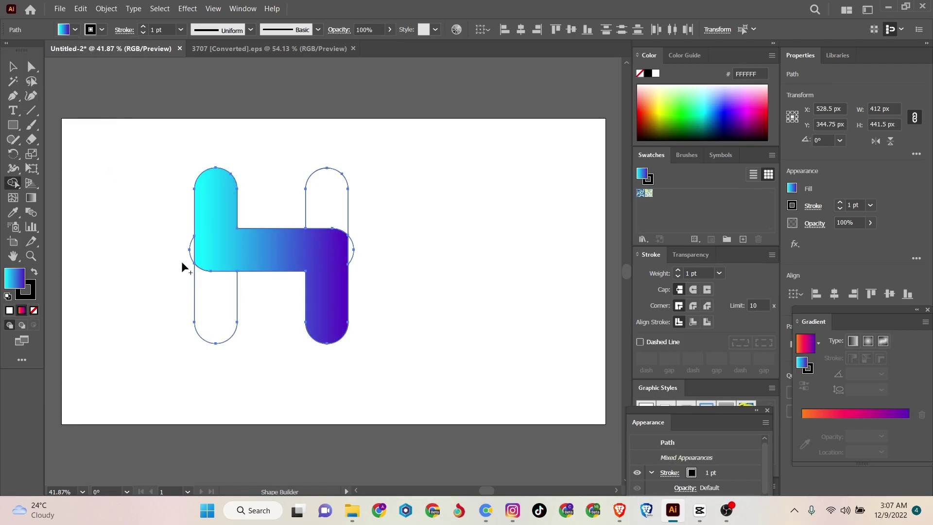
{"action": "left_click", "coordinate": [210, 305]}
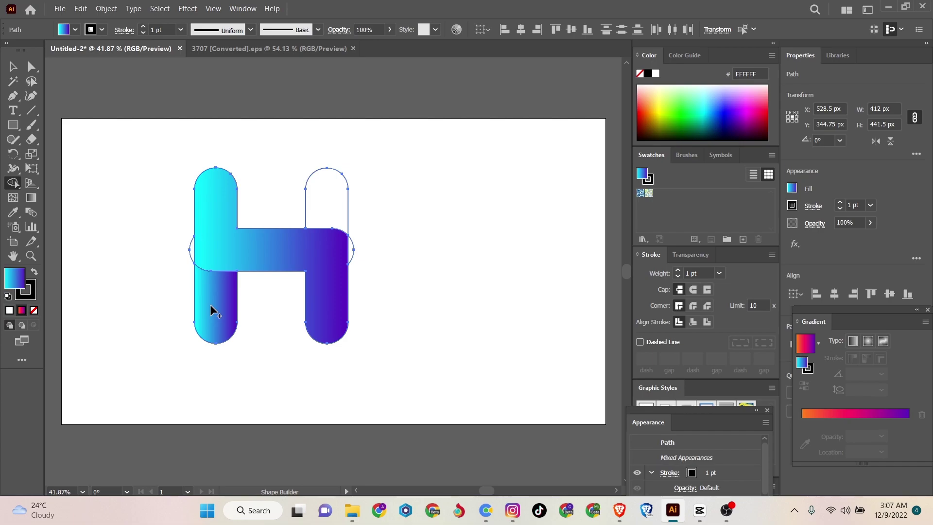
- Fill the lower-left and upper-right legs with the red-to-purple gradient
{"action": "left_click", "coordinate": [76, 30]}
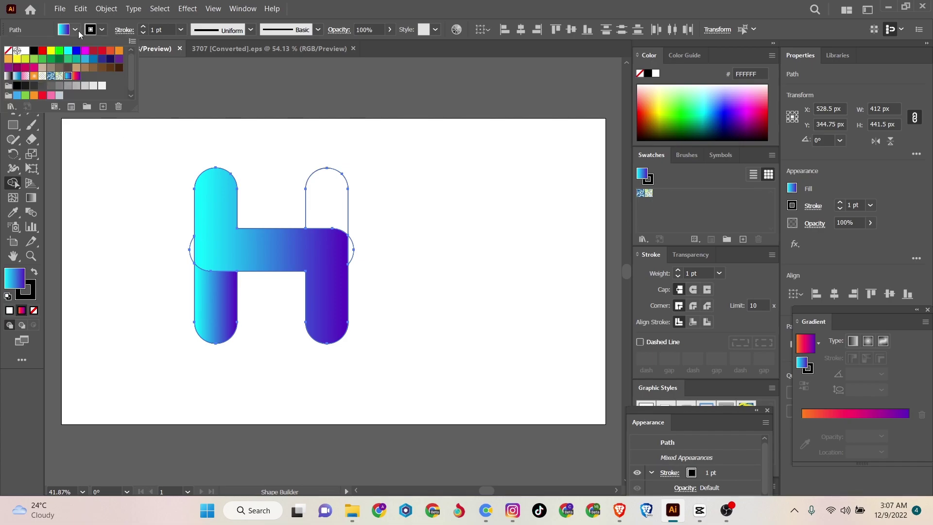
{"action": "left_click", "coordinate": [75, 76]}
{"action": "left_click", "coordinate": [212, 305]}
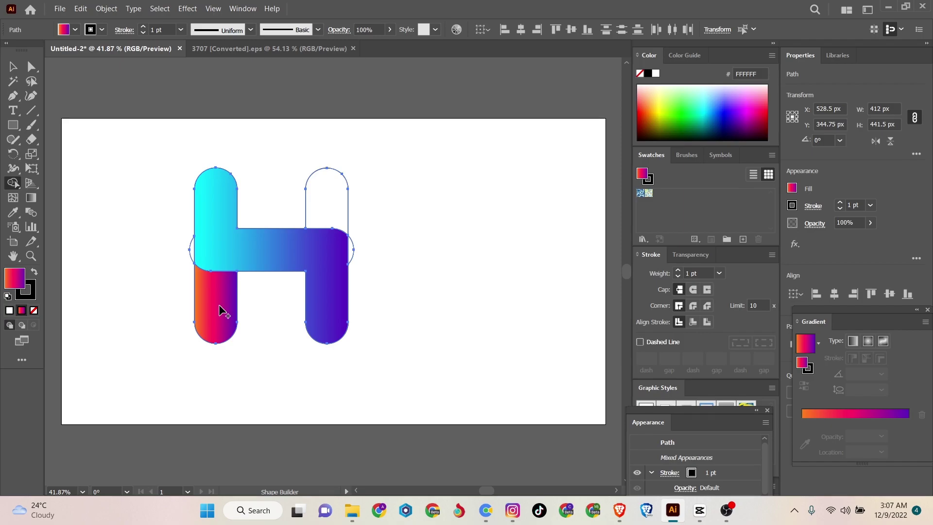
{"action": "left_click", "coordinate": [320, 205]}
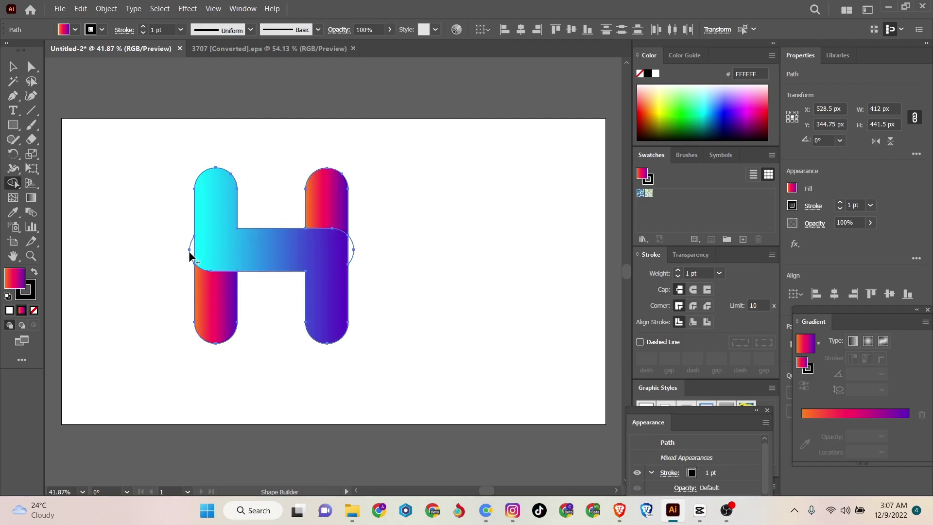
{"action": "left_click", "coordinate": [12, 67]}
- Merge the crossbar into one gradient piece and delete the rounded bumps on both sides
{"action": "left_click", "coordinate": [167, 257]}
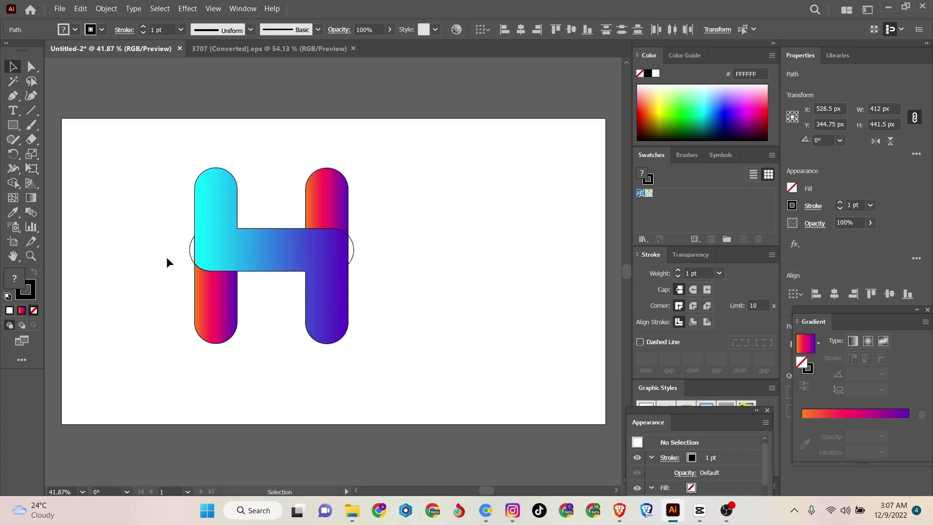
{"action": "left_click_drag", "start_coordinate": [138, 148], "coordinate": [389, 340]}
{"action": "key", "text": "shift+m"}
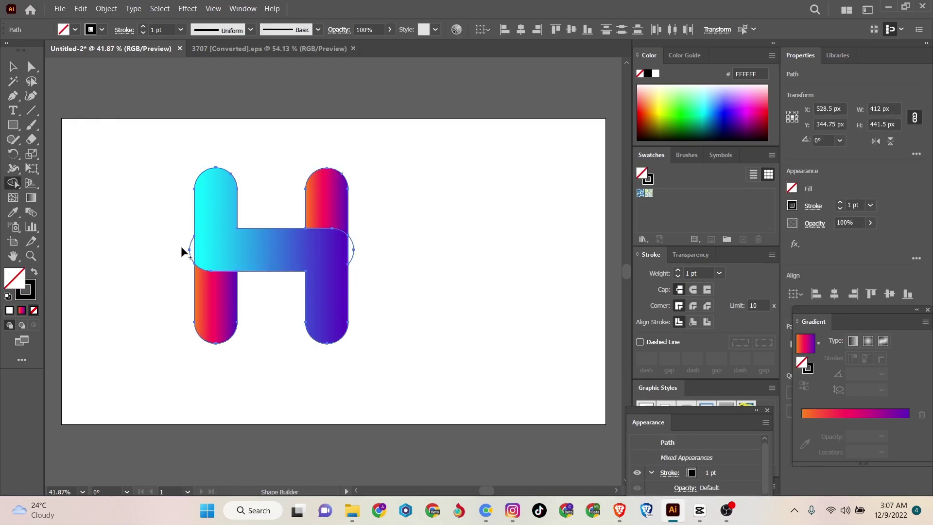
{"action": "left_click", "coordinate": [201, 264]}
{"action": "left_click", "coordinate": [184, 253], "text": "alt"}
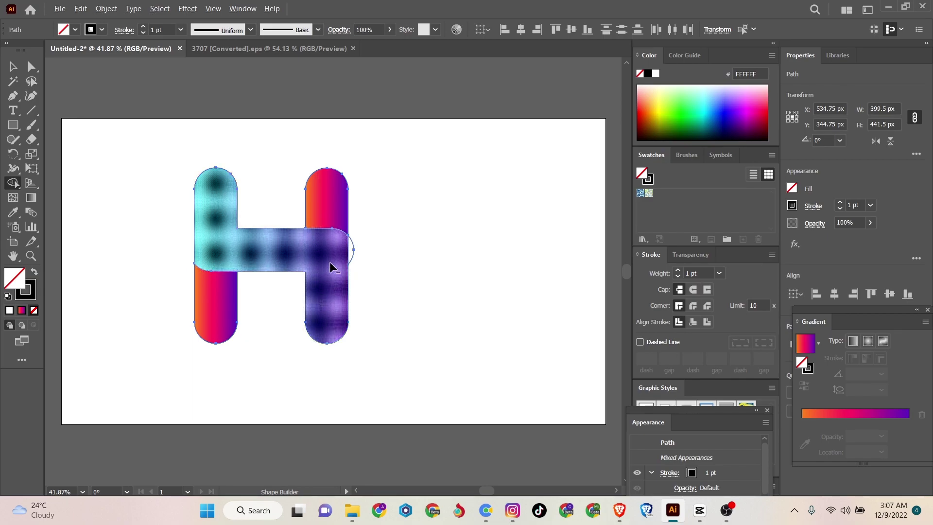
{"action": "left_click", "coordinate": [354, 251], "text": "alt"}
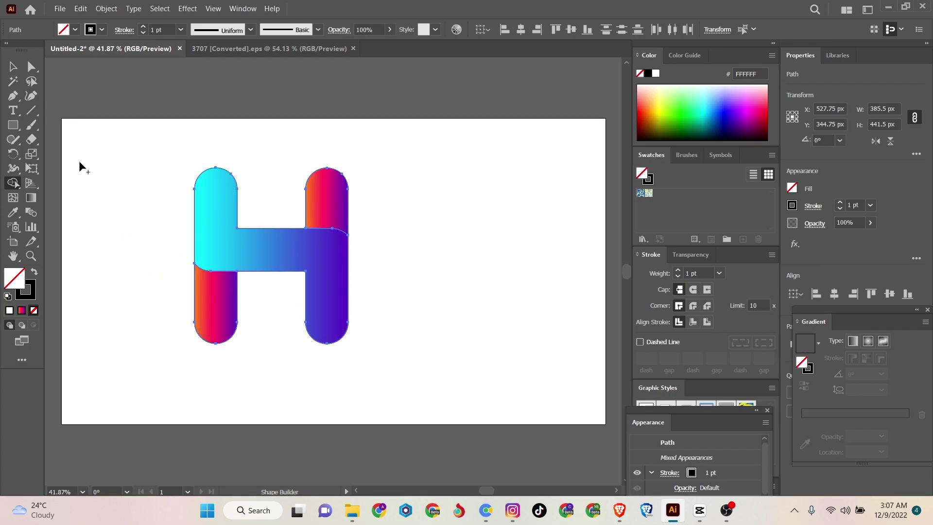
{"action": "key", "text": "v"}
{"action": "left_click", "coordinate": [129, 234]}
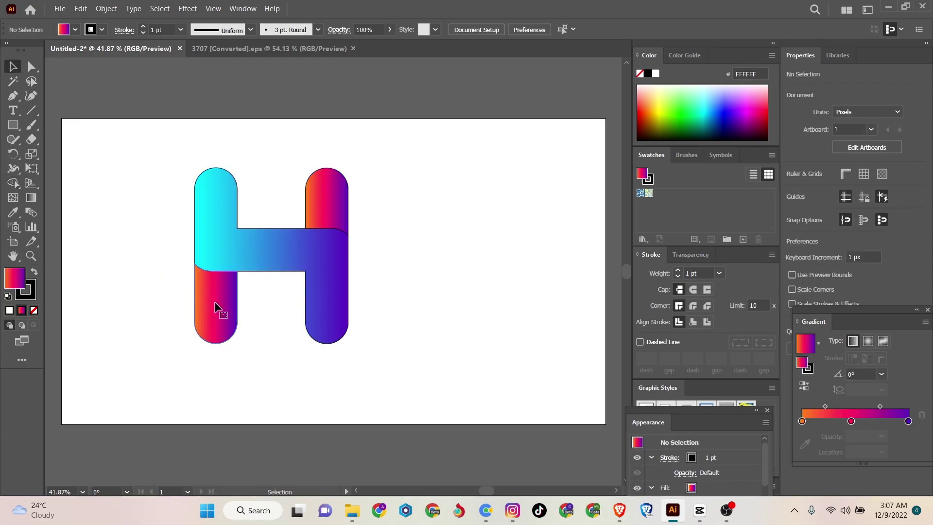
- Move the lower-left leg down about 15 px, away from the crossbar
{"action": "left_click_drag", "start_coordinate": [215, 303], "coordinate": [215, 309]}
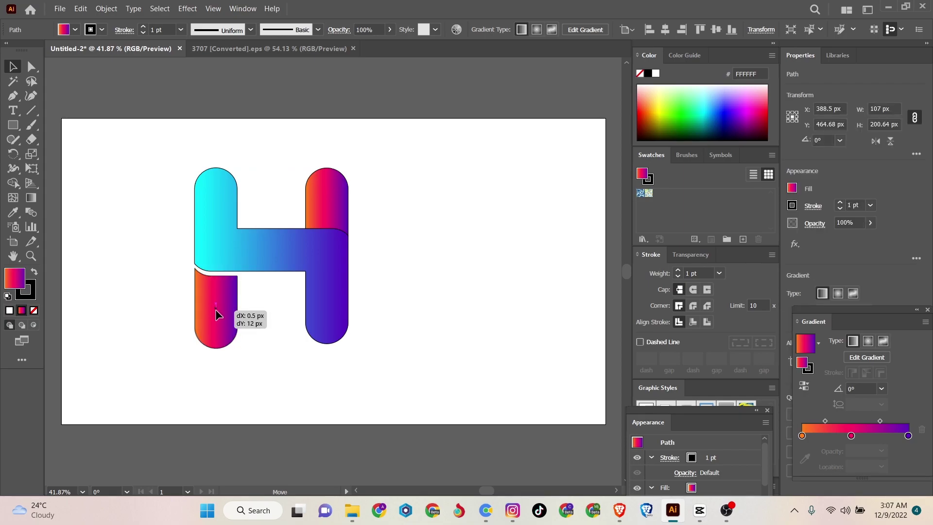
{"action": "left_click_drag", "start_coordinate": [215, 309], "coordinate": [215, 311]}
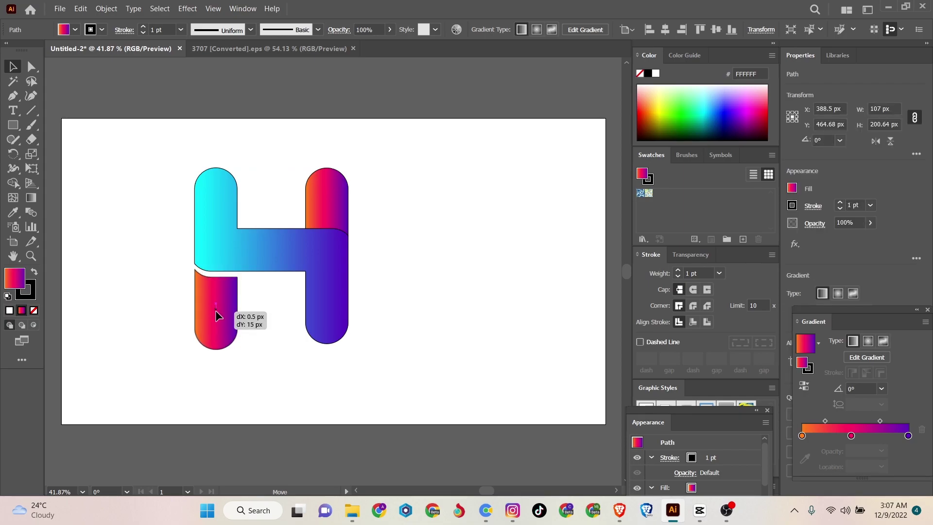
{"action": "double_click", "coordinate": [319, 200]}
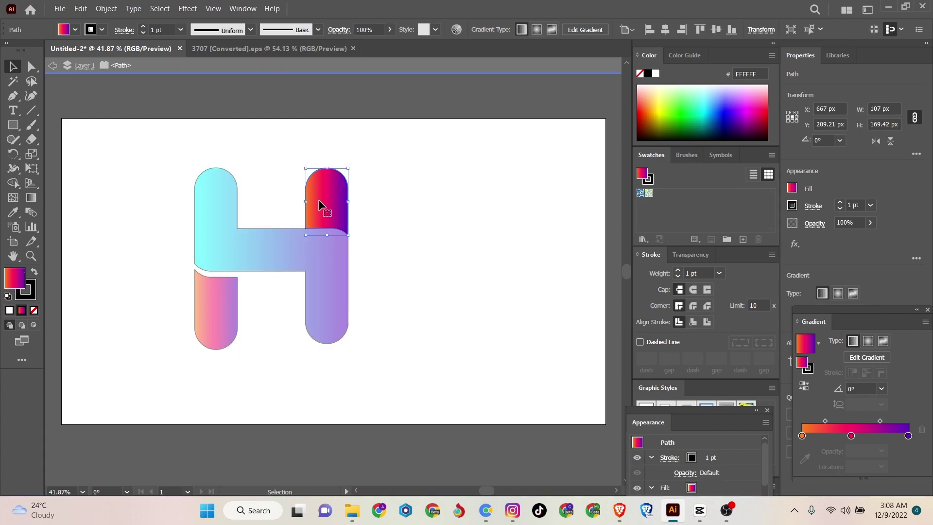
{"action": "left_click", "coordinate": [382, 229]}
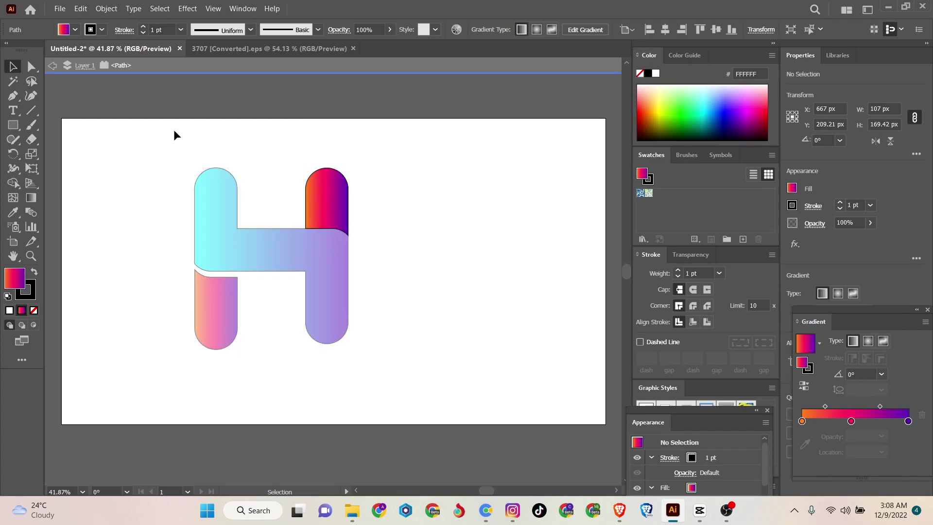
{"action": "left_click", "coordinate": [77, 70]}
- Move the upper-right leg up about 12 px, leaving a thin gap above the crossbar
{"action": "left_click_drag", "start_coordinate": [336, 204], "coordinate": [340, 199]}
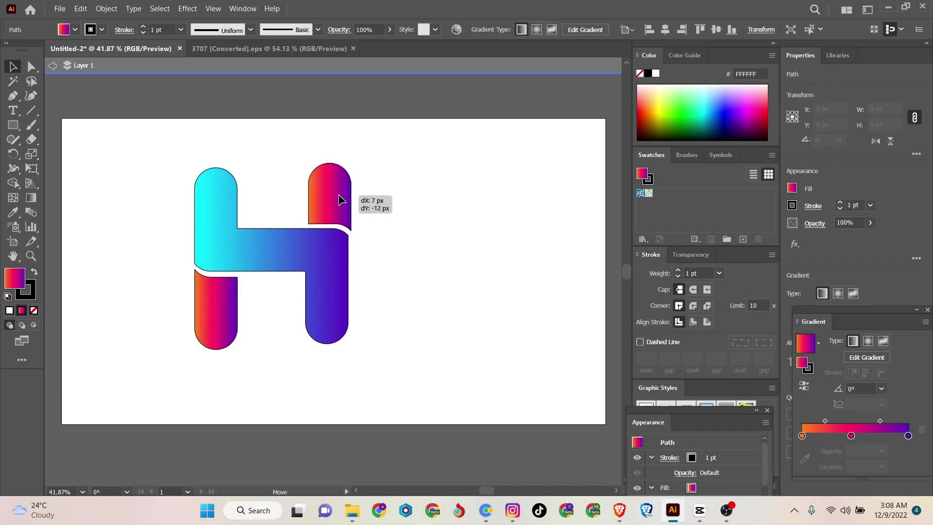
{"action": "left_click", "coordinate": [152, 220]}
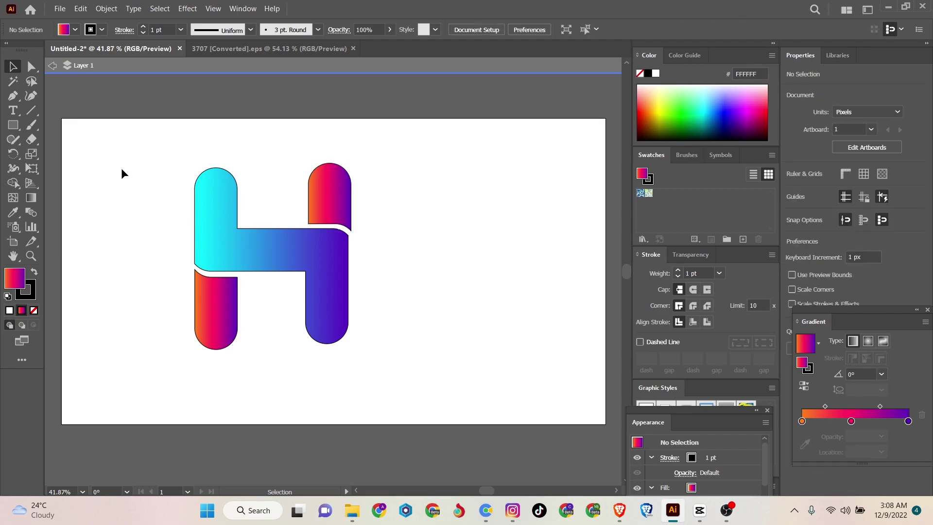
{"action": "left_click_drag", "start_coordinate": [121, 173], "coordinate": [357, 334]}
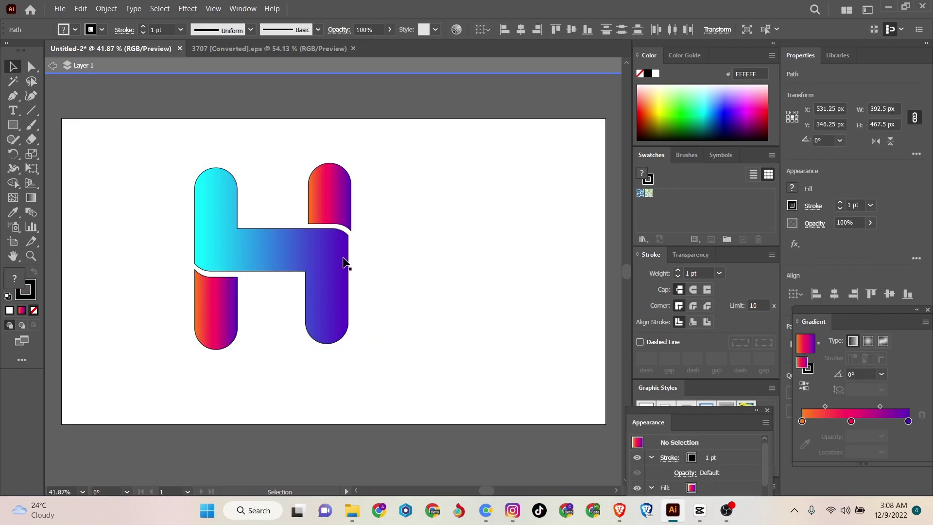
{"action": "left_click_drag", "start_coordinate": [320, 204], "coordinate": [319, 202]}
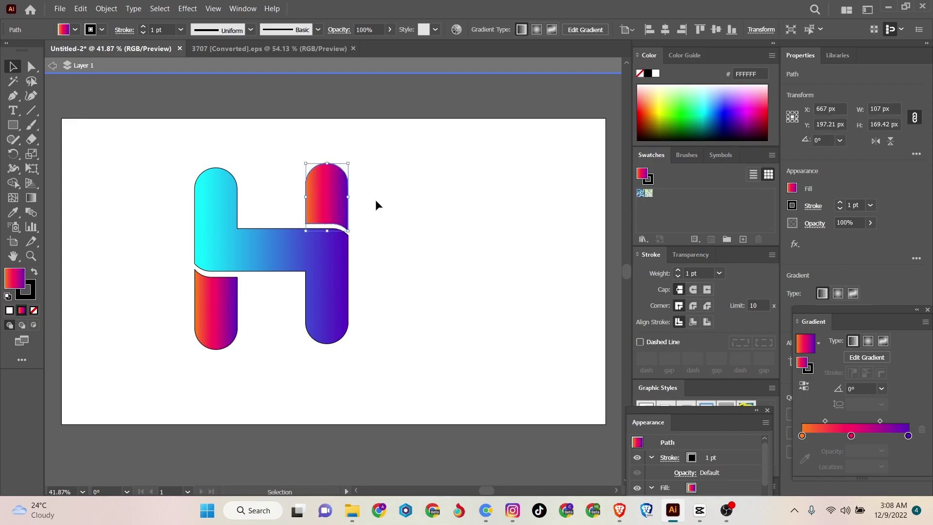
- Realign the lower-left leg straight under the left upright with an even gap below the crossbar
{"action": "left_click", "coordinate": [420, 325]}
{"action": "mouse_move", "coordinate": [166, 202]}
{"action": "left_mouse_down"}
{"action": "mouse_move", "coordinate": [301, 326]}
{"action": "mouse_move", "coordinate": [185, 315]}
{"action": "mouse_move", "coordinate": [207, 318]}
{"action": "left_mouse_up"}
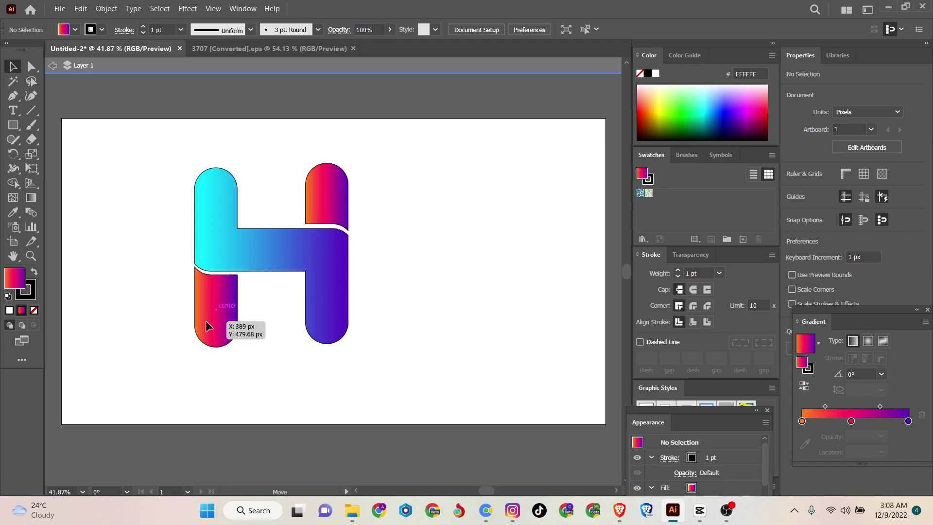
{"action": "left_click_drag", "start_coordinate": [206, 322], "coordinate": [205, 325]}
{"action": "left_click_drag", "start_coordinate": [205, 319], "coordinate": [205, 323]}
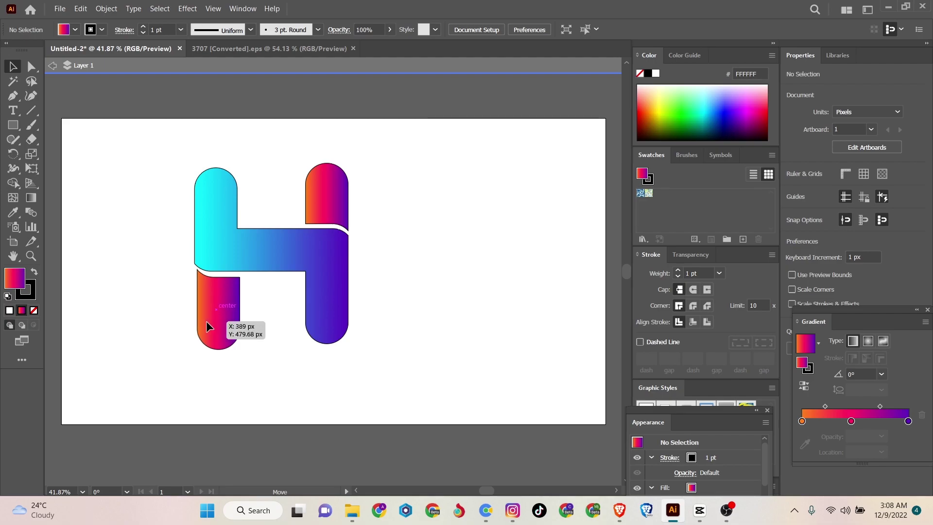
{"action": "left_click_drag", "start_coordinate": [207, 321], "coordinate": [212, 322]}
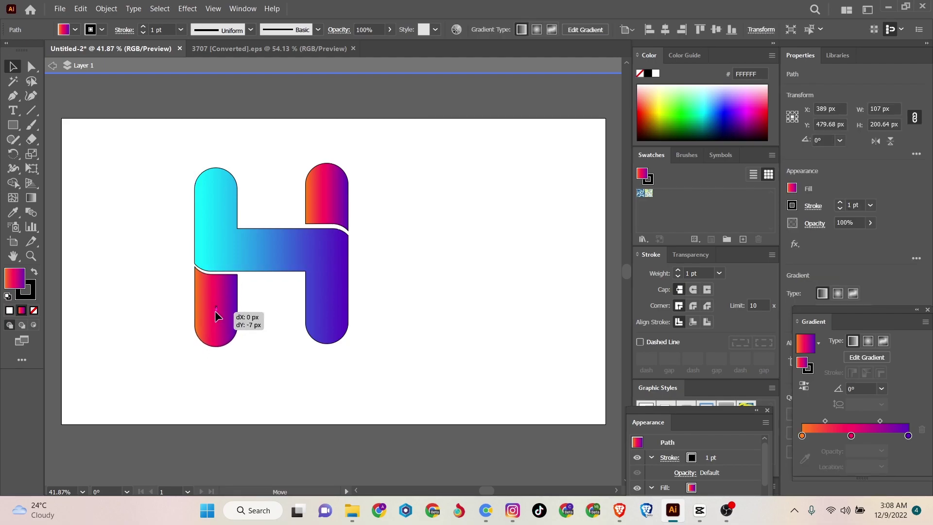
{"action": "left_click_drag", "start_coordinate": [212, 323], "coordinate": [208, 317]}
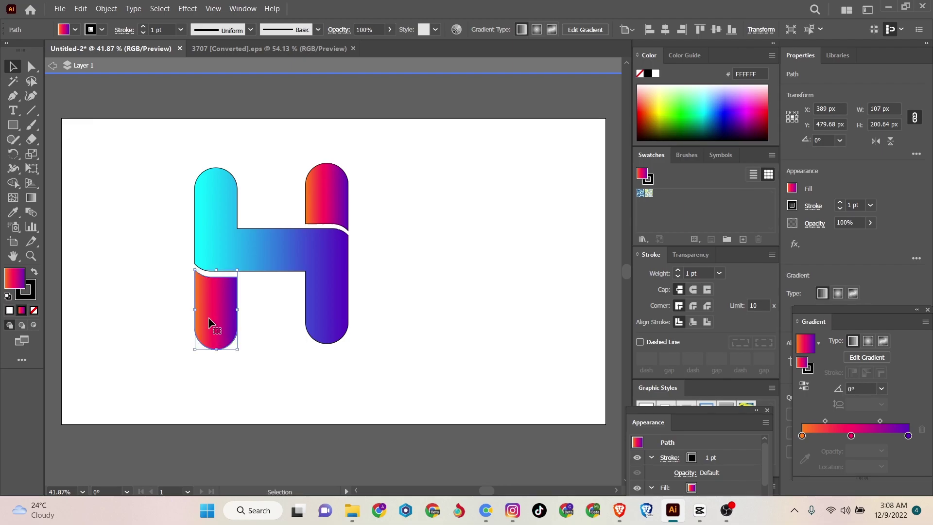
{"action": "left_click", "coordinate": [156, 255]}
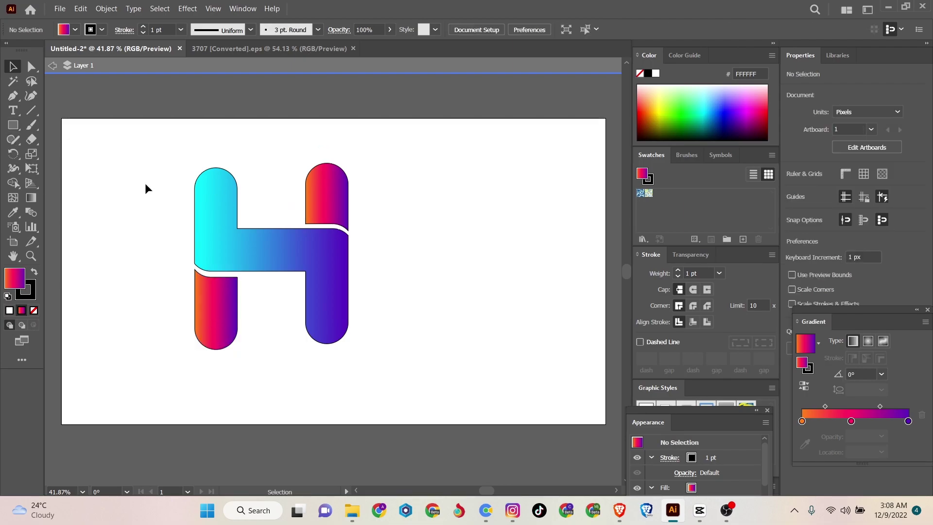
- Set the stroke of every H piece to None
{"action": "left_click_drag", "start_coordinate": [128, 164], "coordinate": [430, 383]}
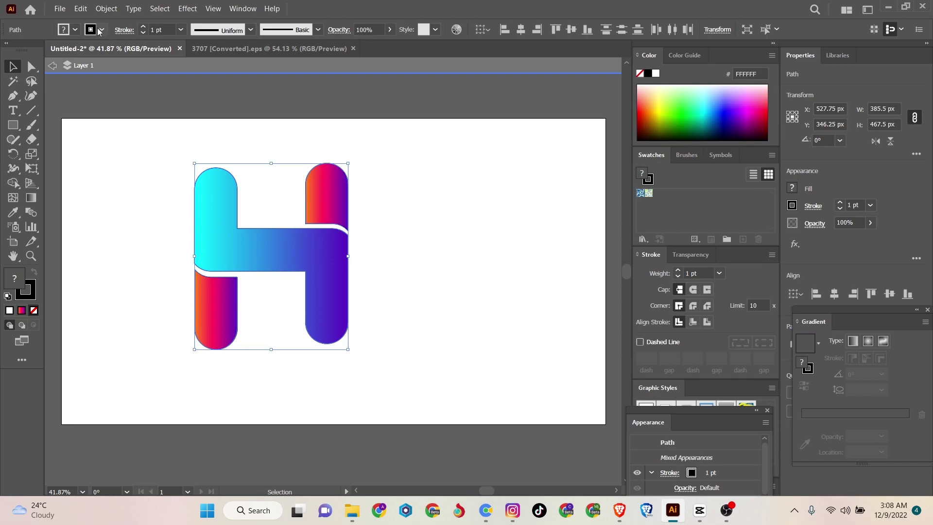
{"action": "left_click", "coordinate": [102, 30]}
{"action": "left_click", "coordinate": [8, 51]}
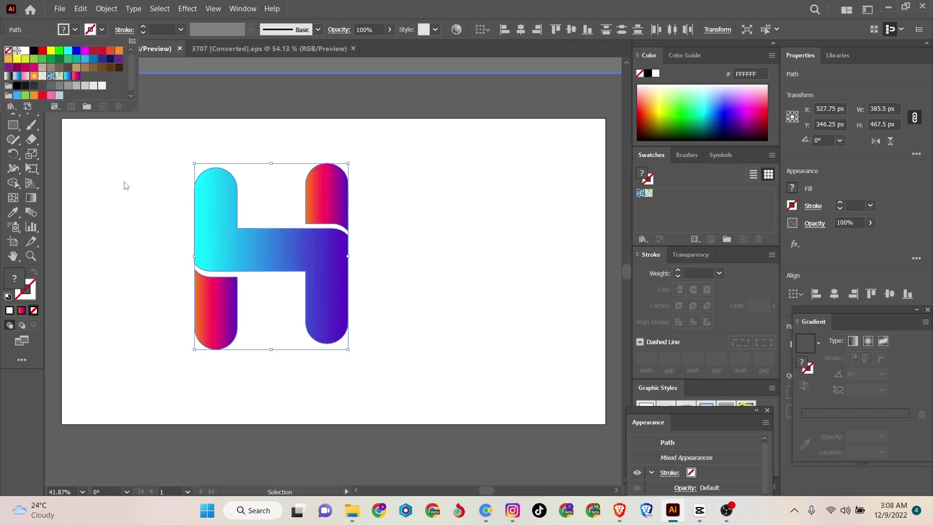
{"action": "left_click", "coordinate": [126, 185]}
{"action": "left_click", "coordinate": [129, 178]}
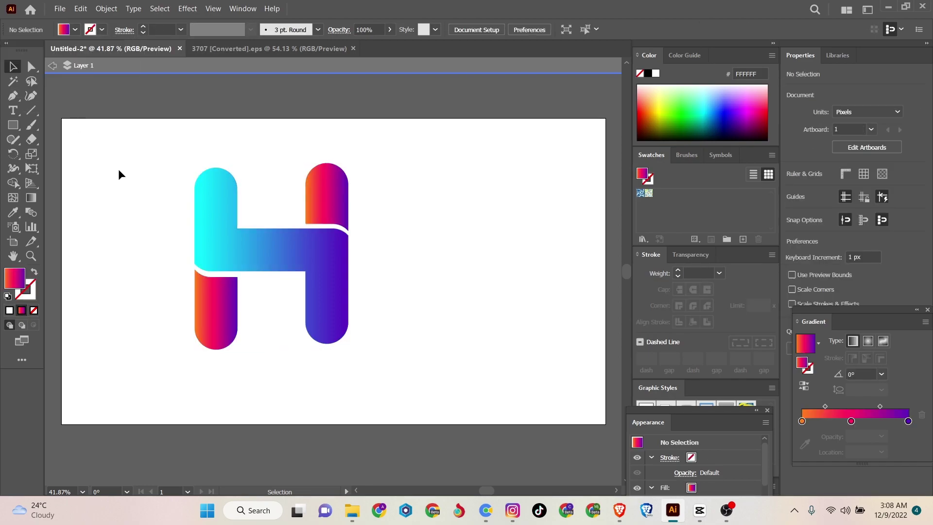
- Move the whole H about 70 px right toward the artboard centre
{"action": "left_click_drag", "start_coordinate": [125, 238], "coordinate": [327, 309]}
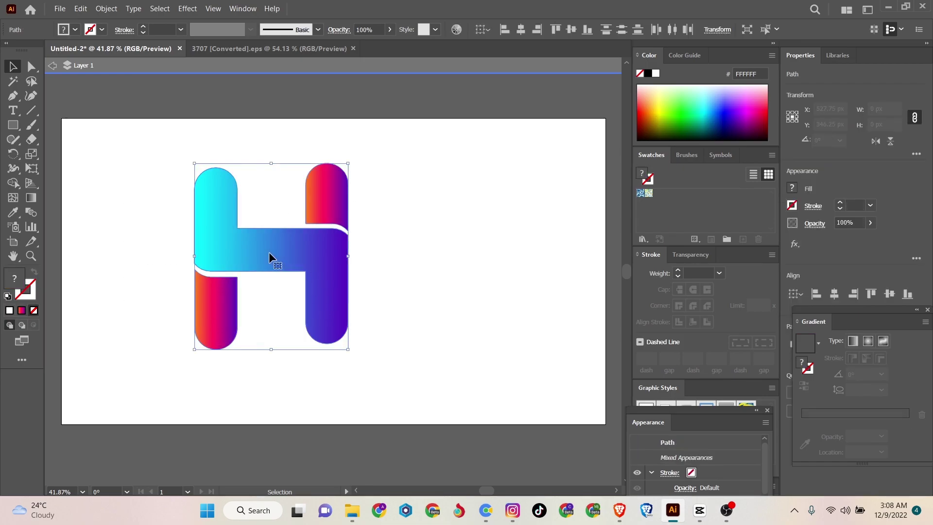
{"action": "left_click_drag", "start_coordinate": [269, 251], "coordinate": [302, 254]}
{"action": "left_click", "coordinate": [141, 270]}
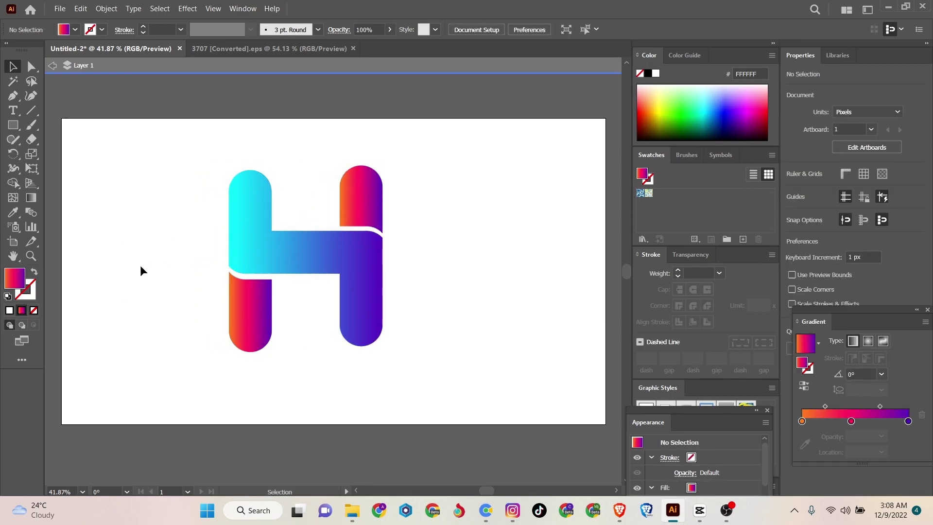